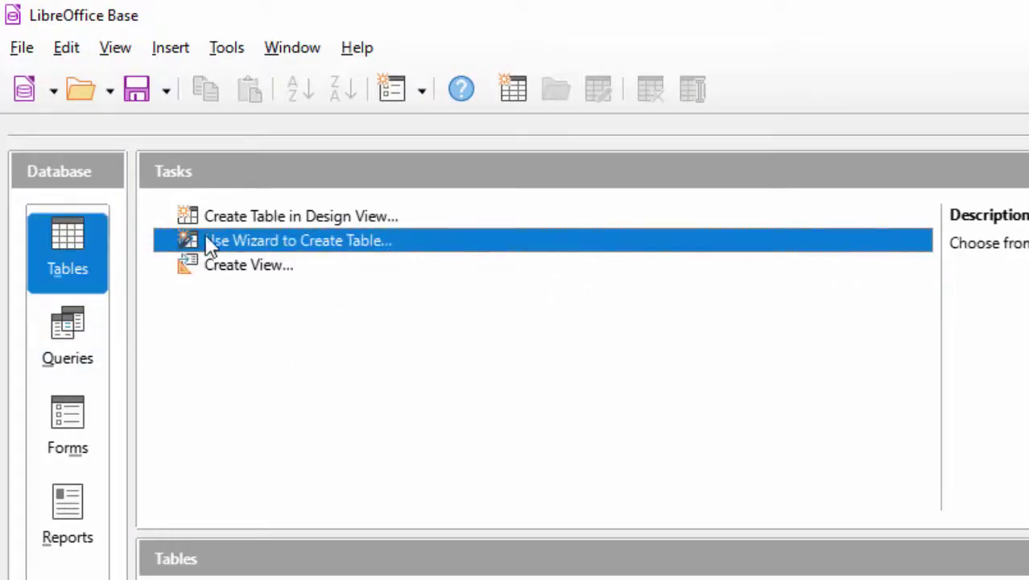
Step: Open a new, empty Table1 in Table Design from the Tasks list
click(345, 224)
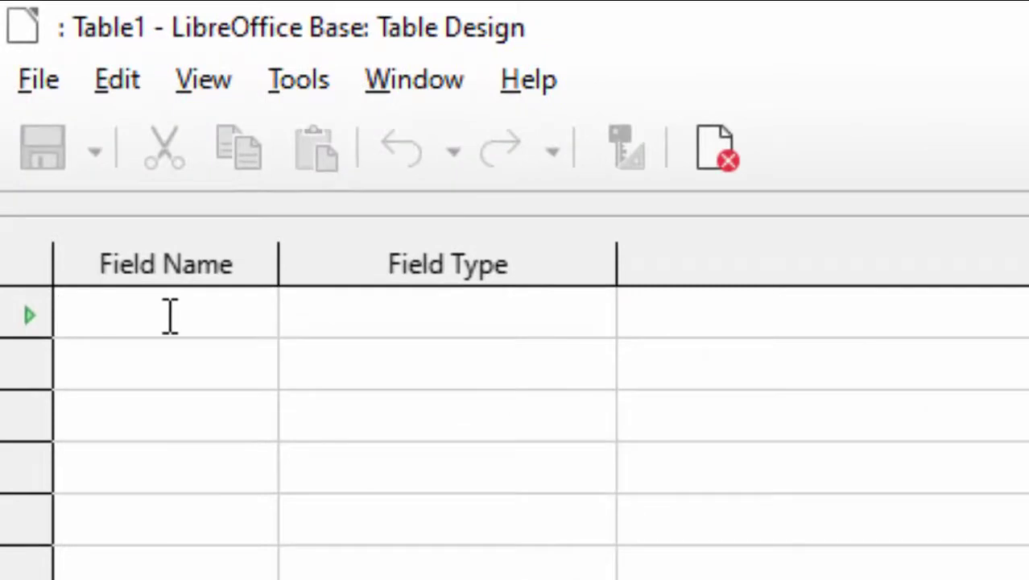
Step: Add Text [VARCHAR] fields 'Name of Student', 'Name of Father' and 'City' to the table
text(N)
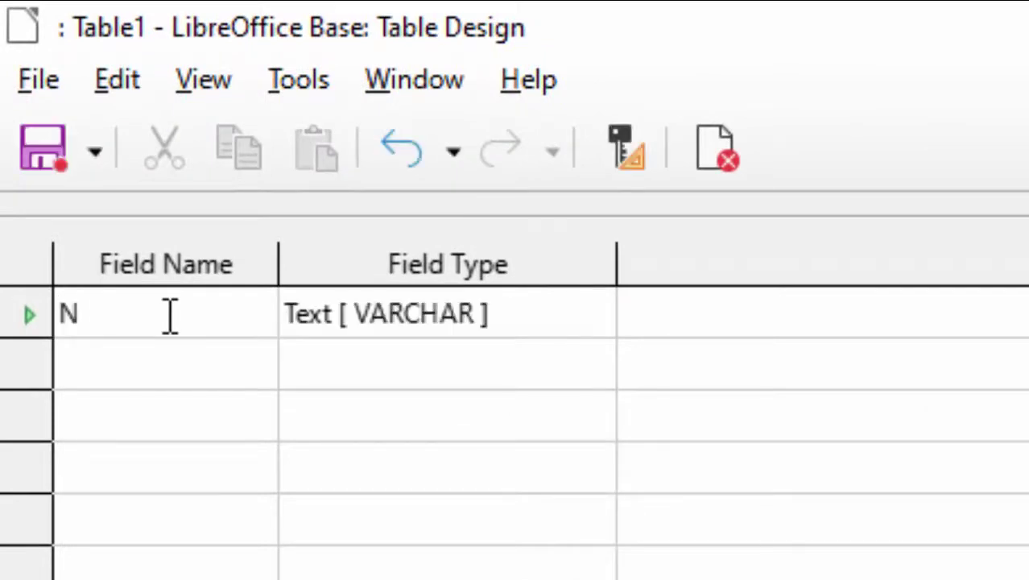
text(ame )
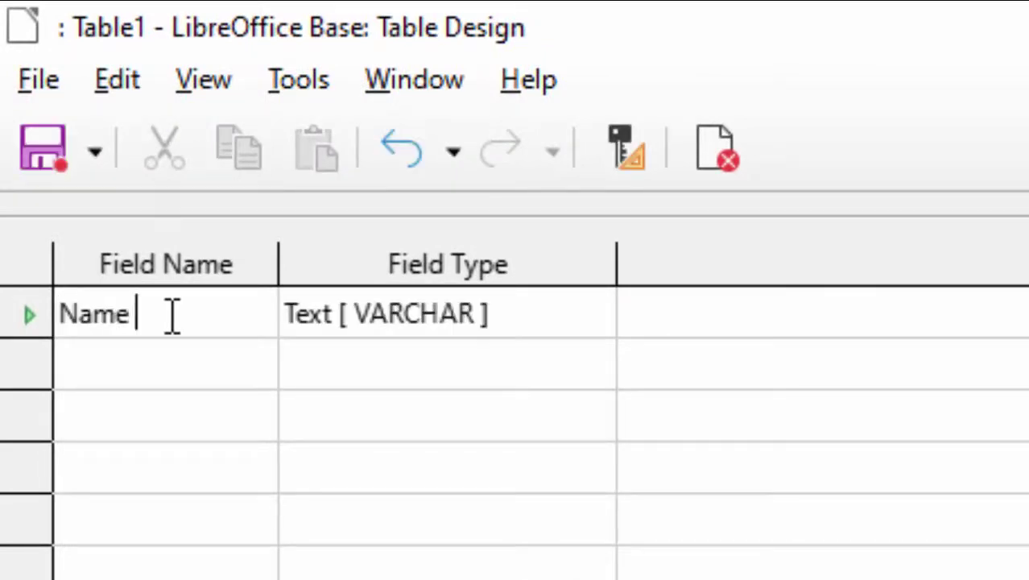
text(of St)
text(udent)
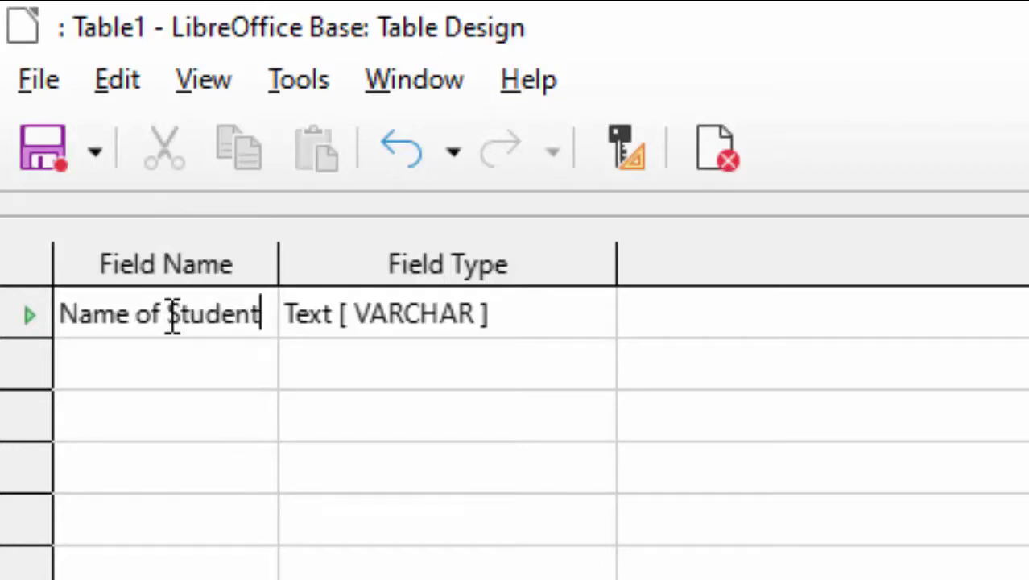
click(126, 360)
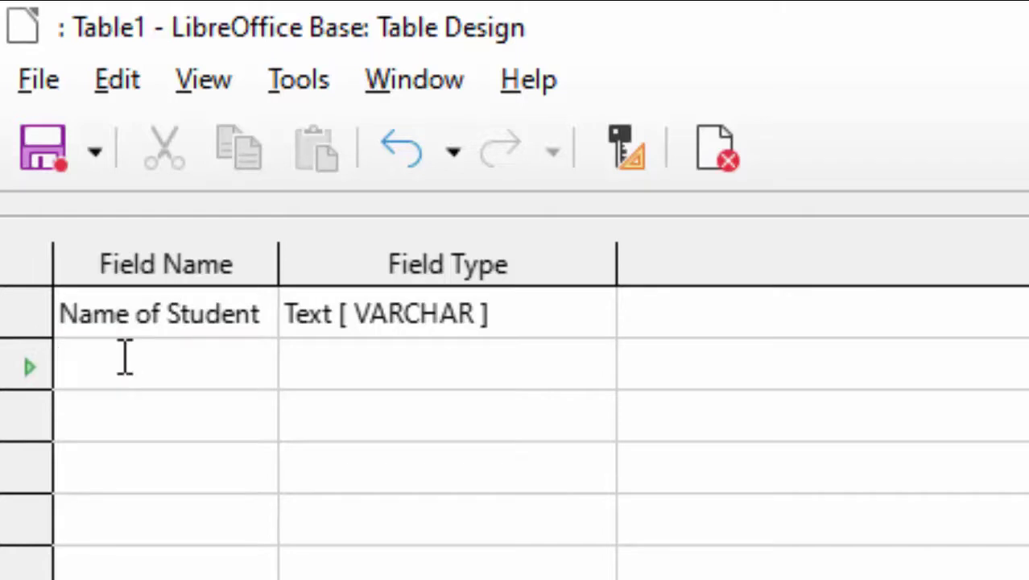
text(Fa)
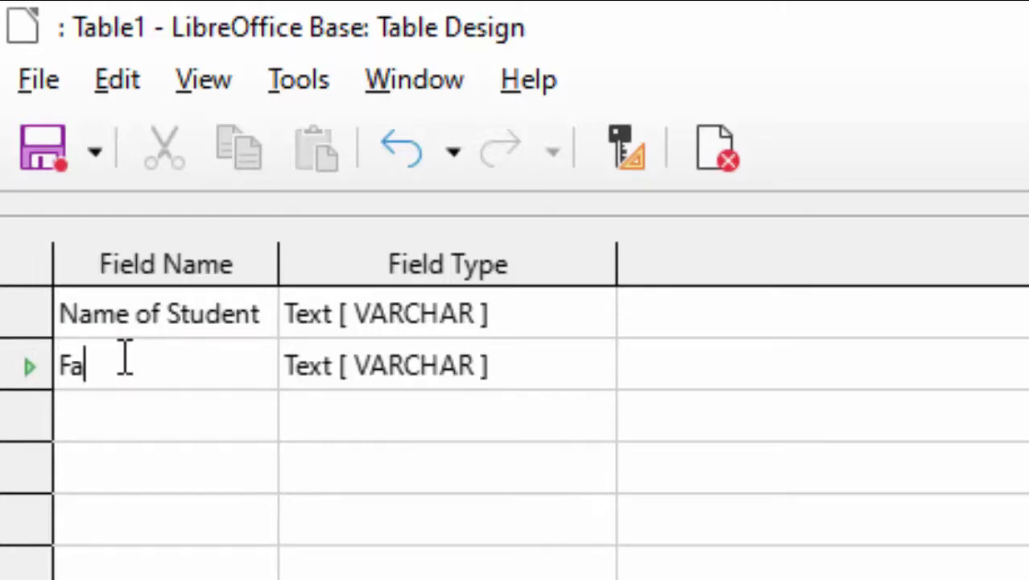
key(BackSpace)
key(BackSpace)
text(N)
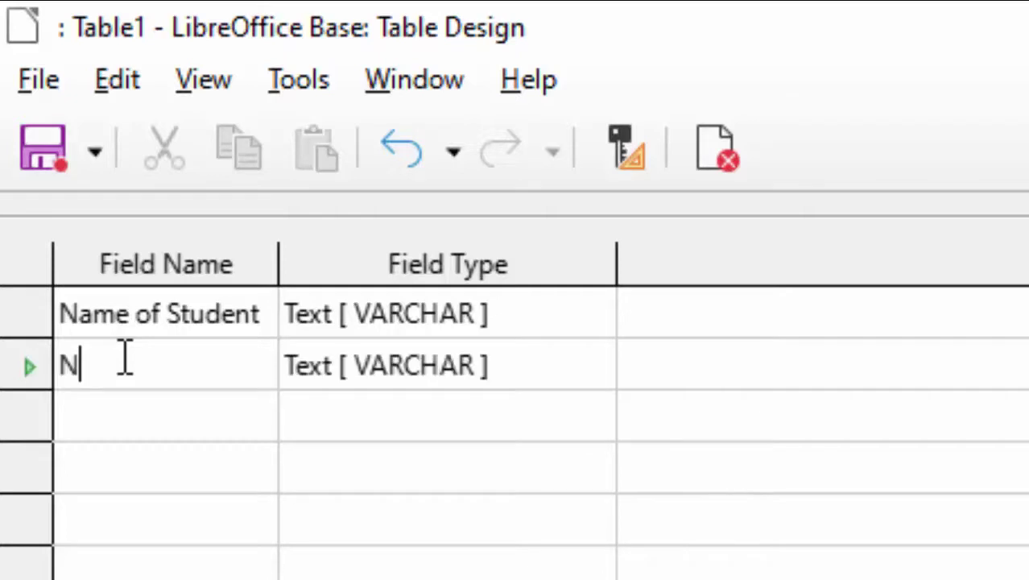
text(ame o)
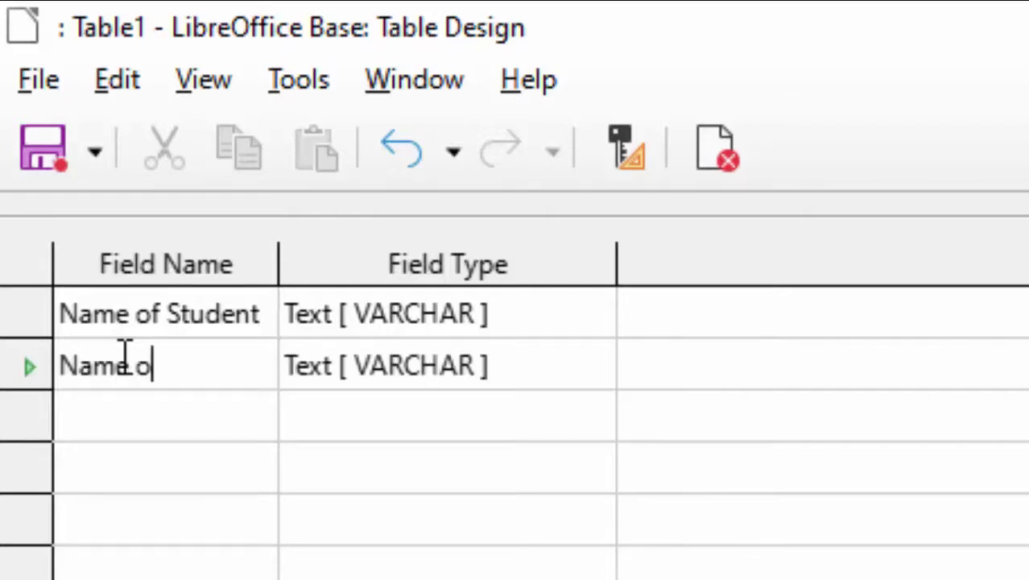
text(f Fa)
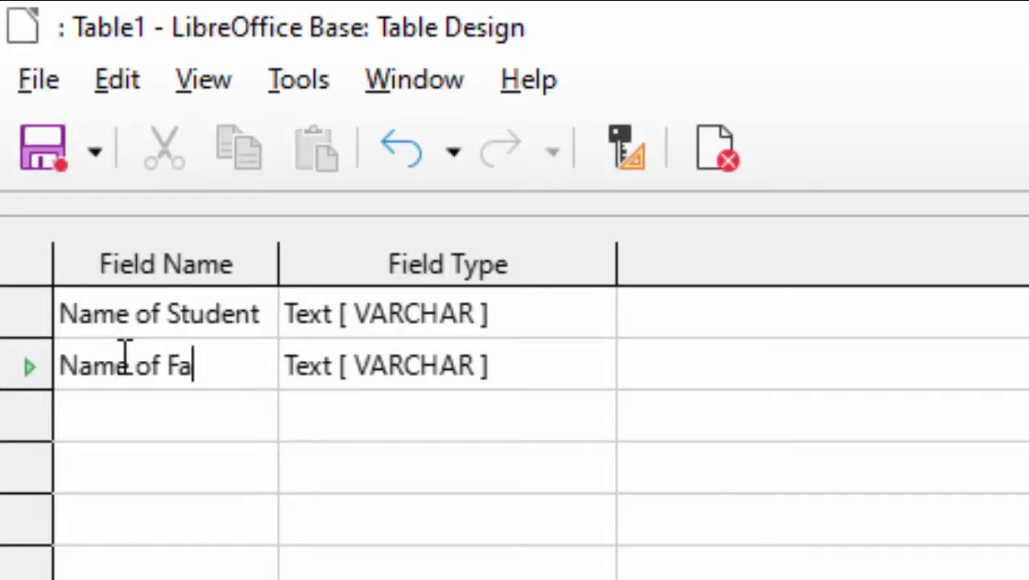
text(ther)
key(Tab)
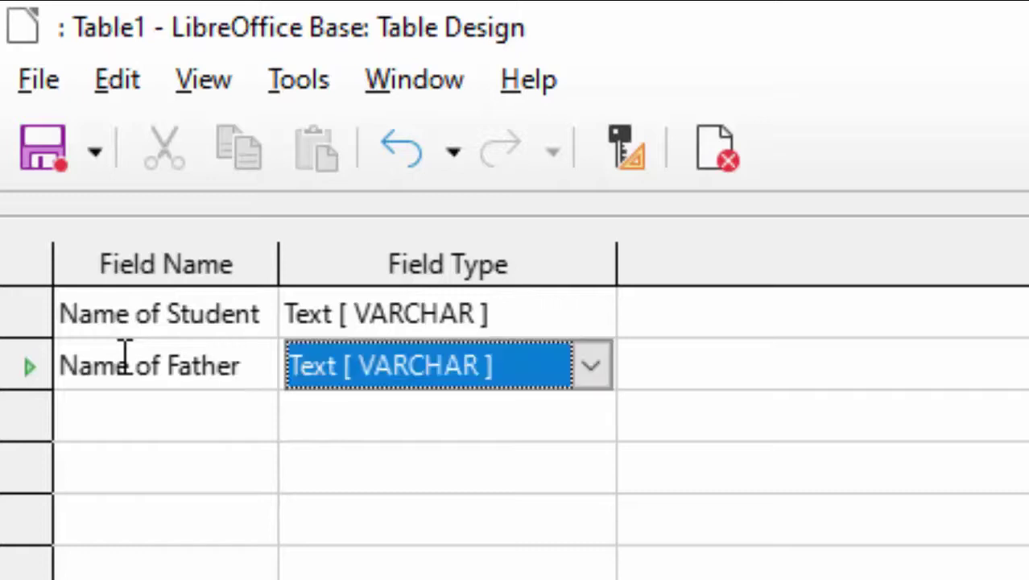
click(142, 415)
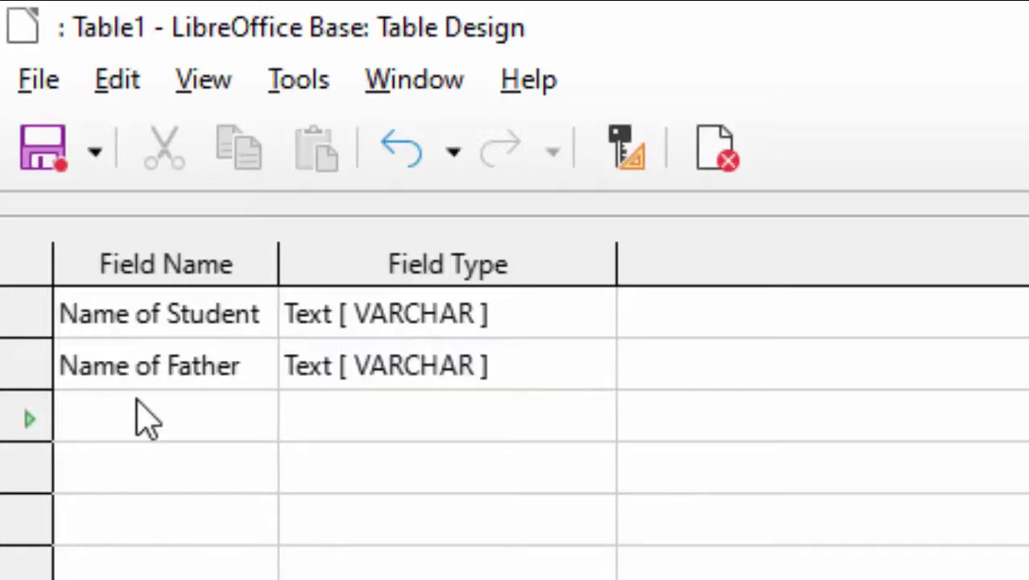
text(C)
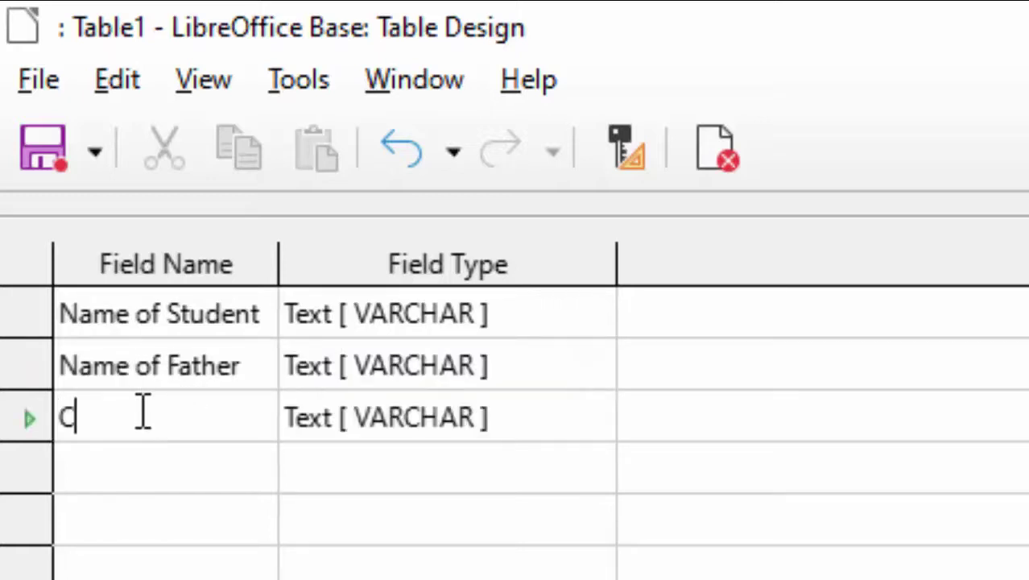
text(ity)
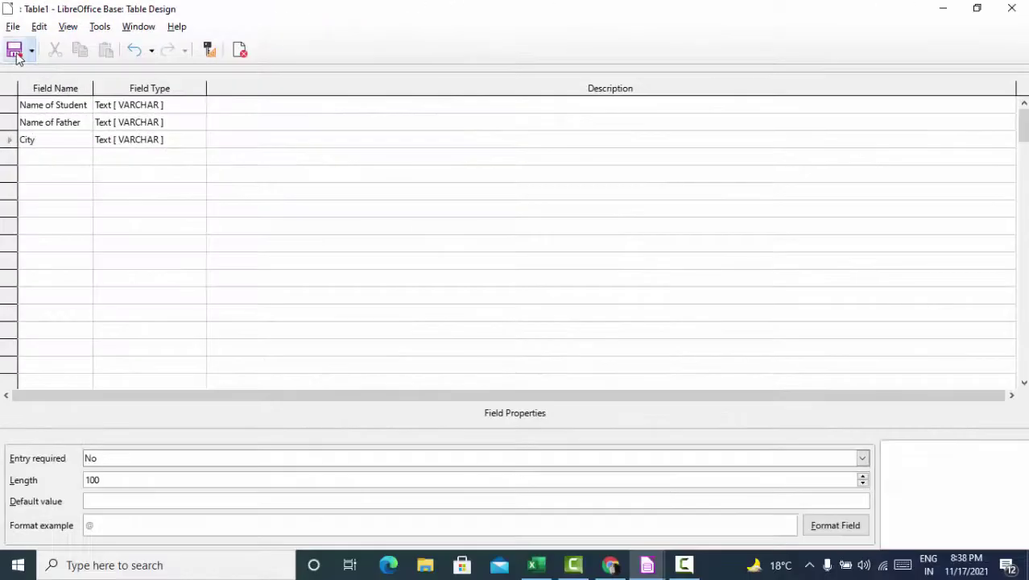
Step: Save the table as Table1 with an auto-created ID primary key, then close the design
click(16, 55)
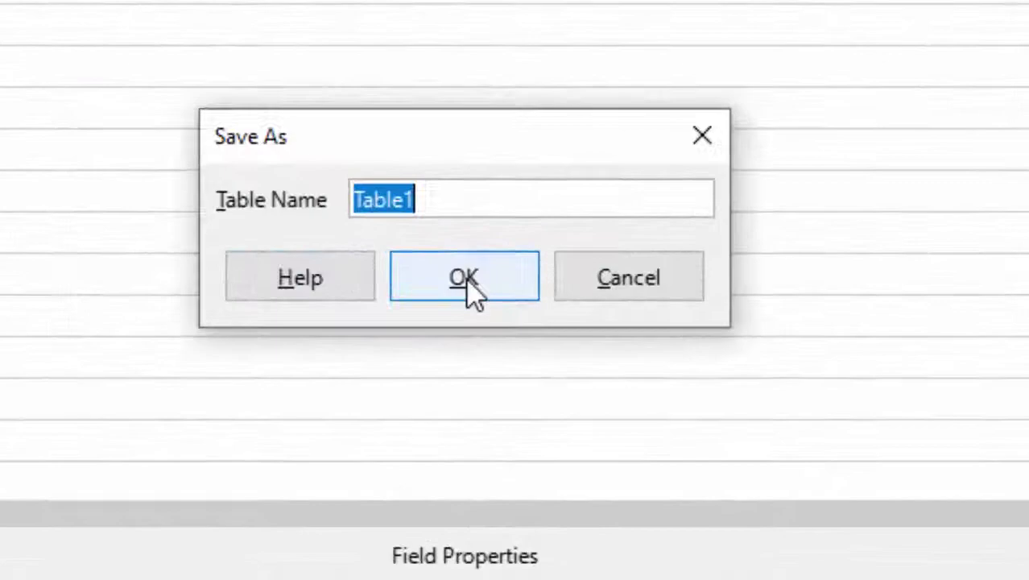
click(467, 278)
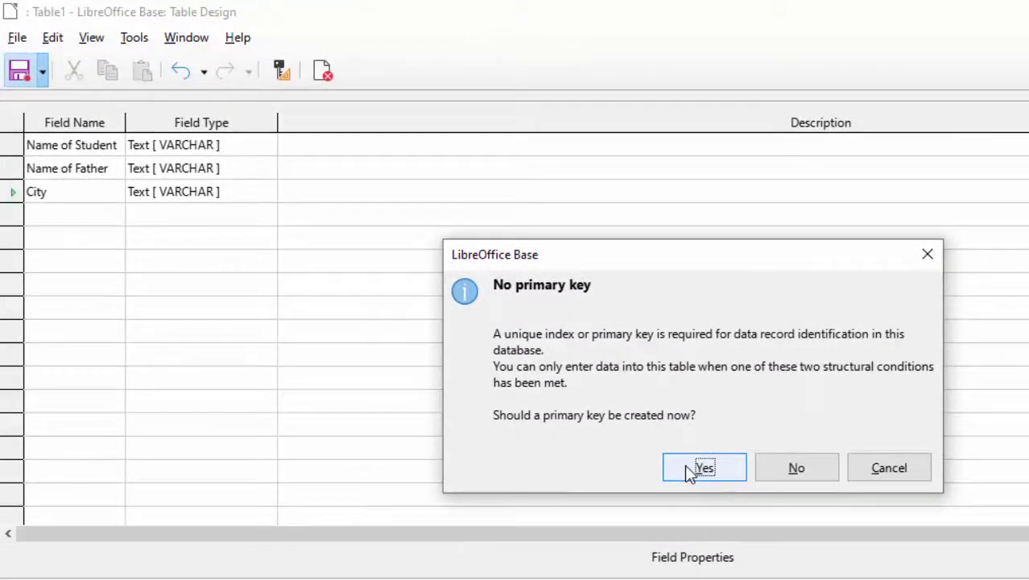
click(689, 469)
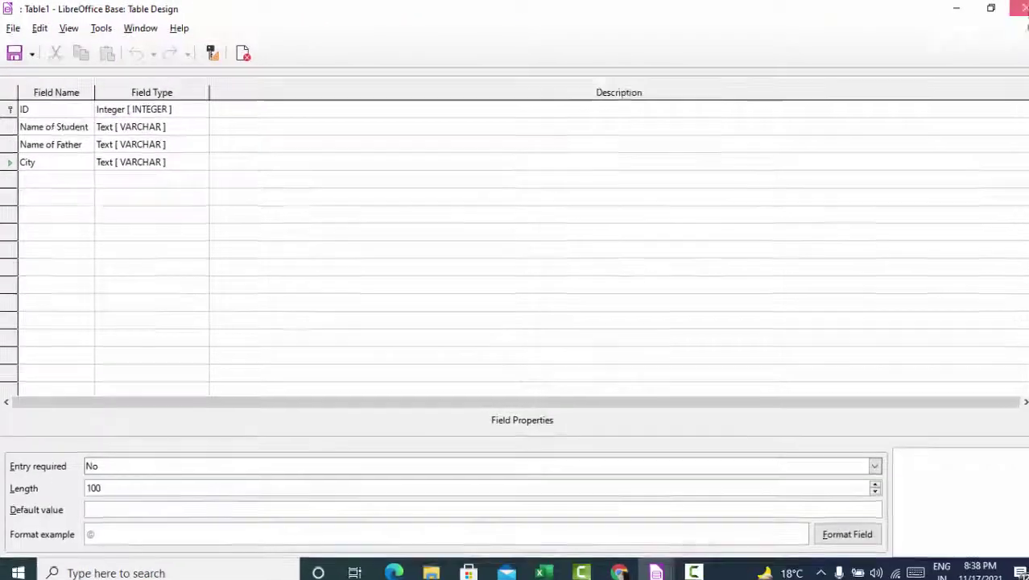
click(1012, 8)
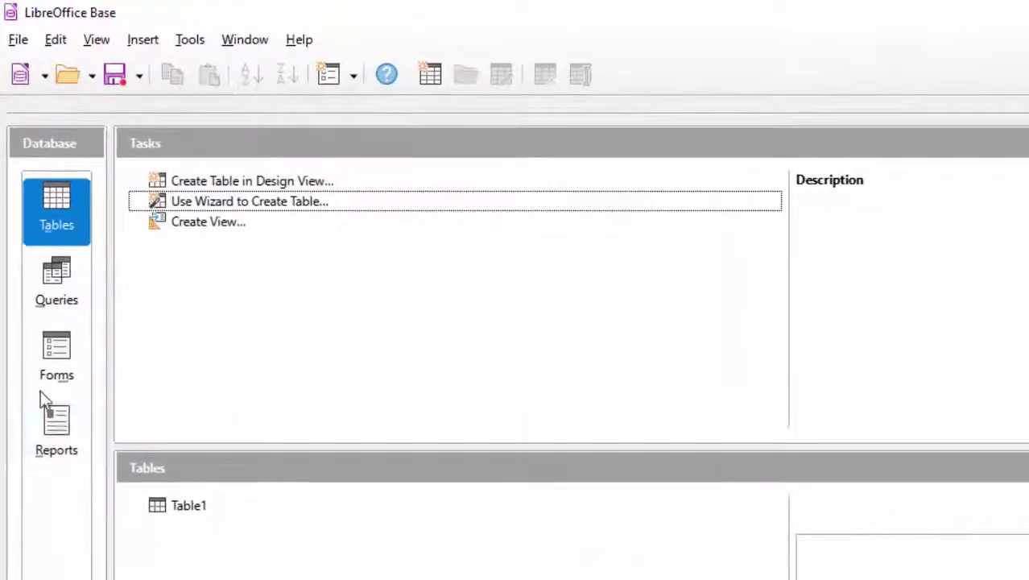
Step: Open Table1 and enter record 1: student RamShyam, city Deoria
double_click(179, 515)
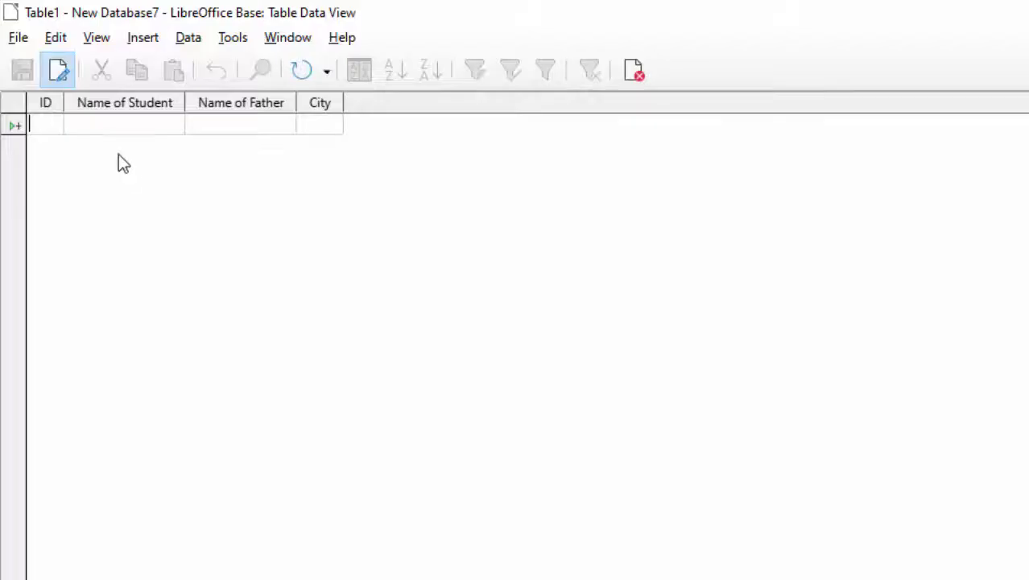
text(1)
key(Tab)
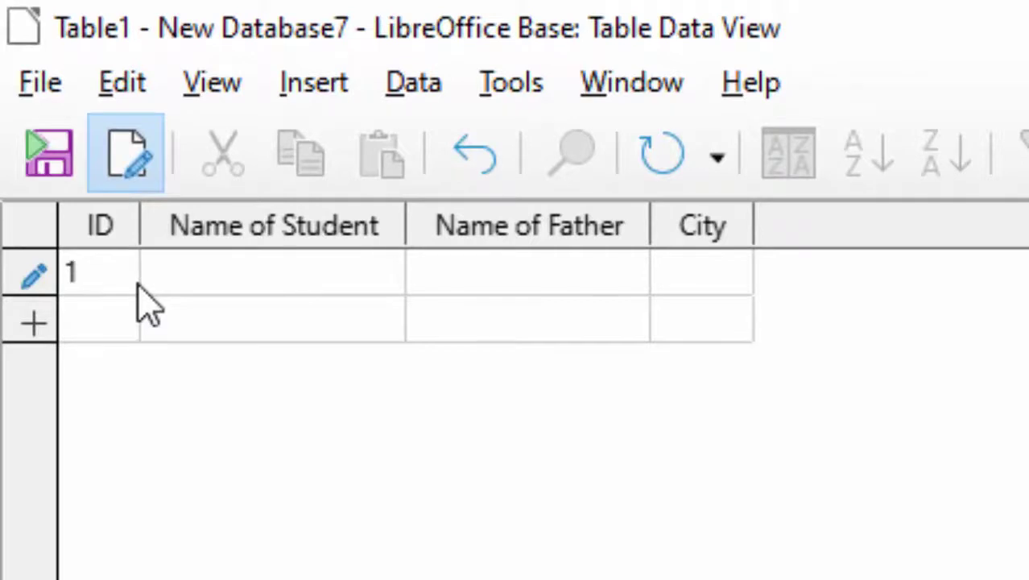
text(Ram)
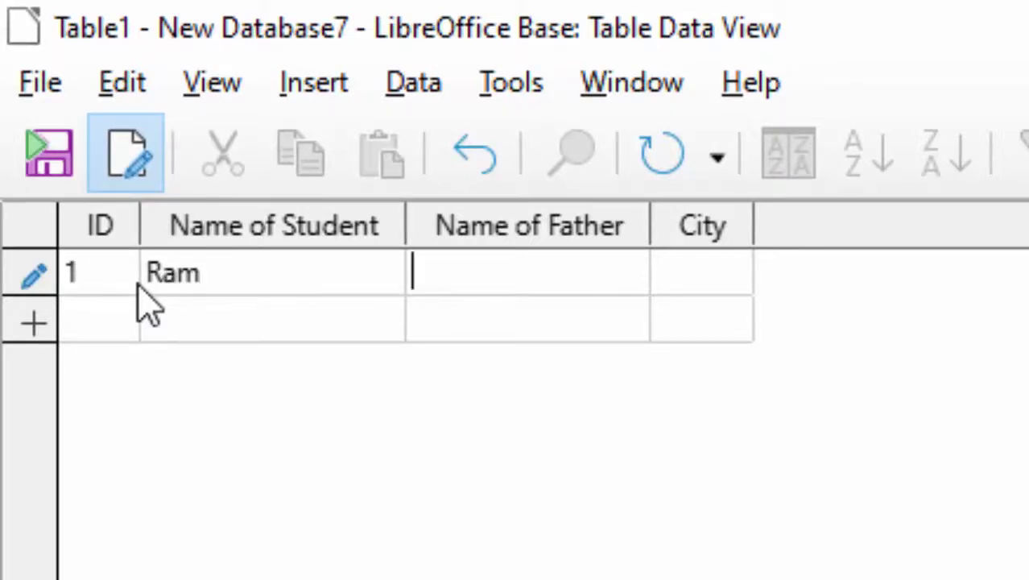
text(S)
text(hyam)
key(Tab)
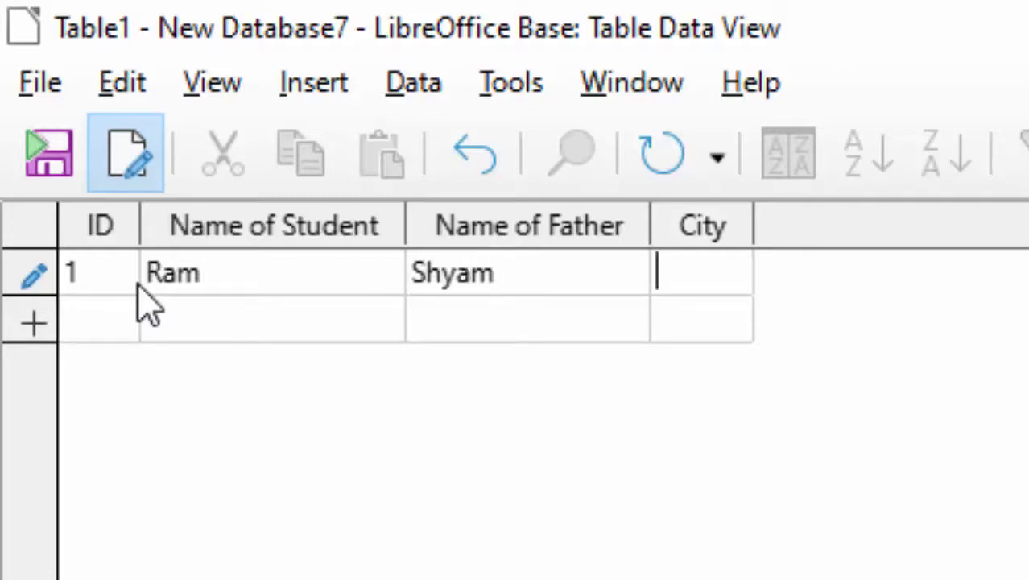
text(De)
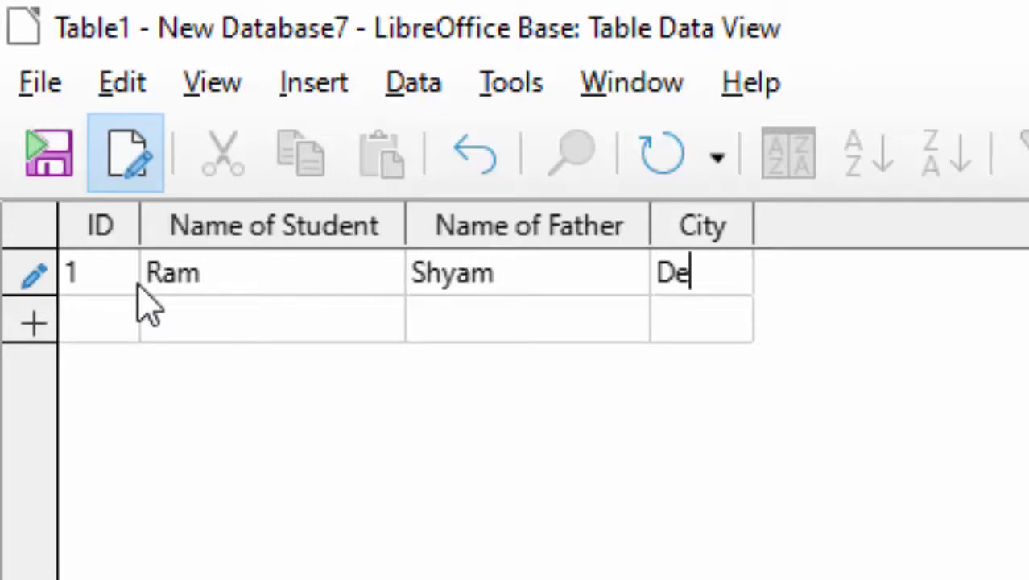
text(oria)
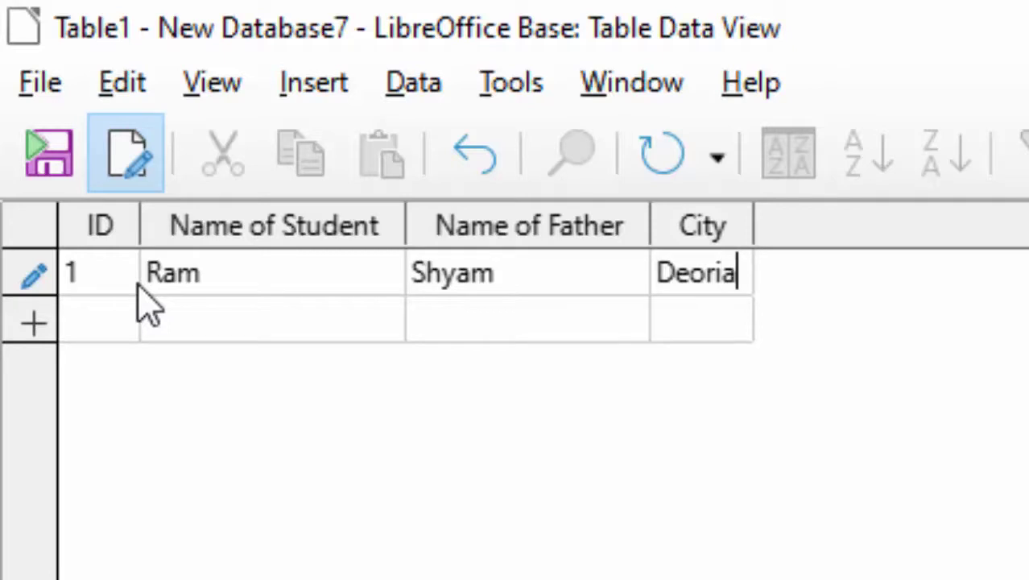
key(Tab)
Step: Enter record 2 with student Raju and father Sanju, then save it
text(2)
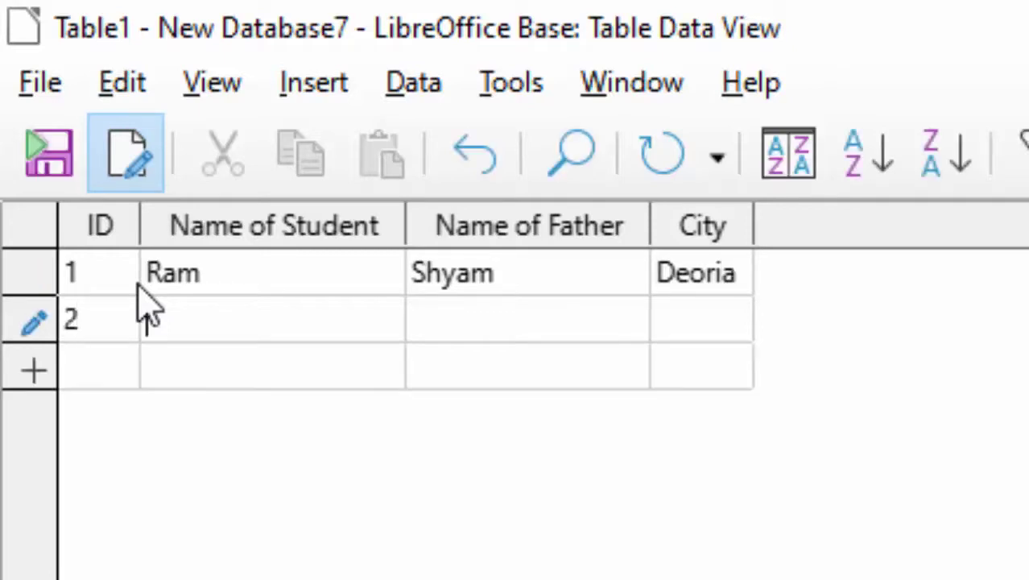
key(Tab)
click(302, 318)
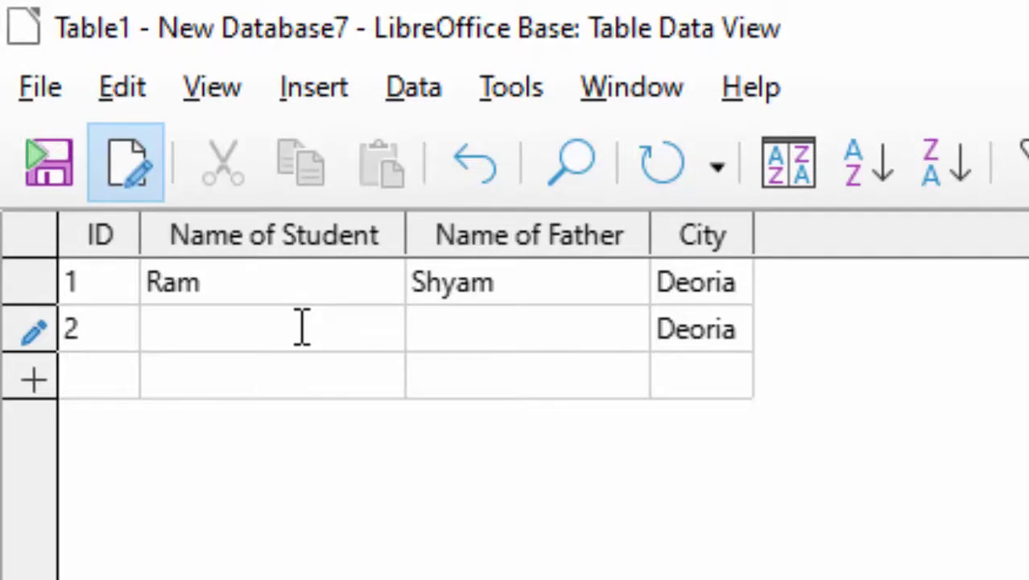
text(Ra)
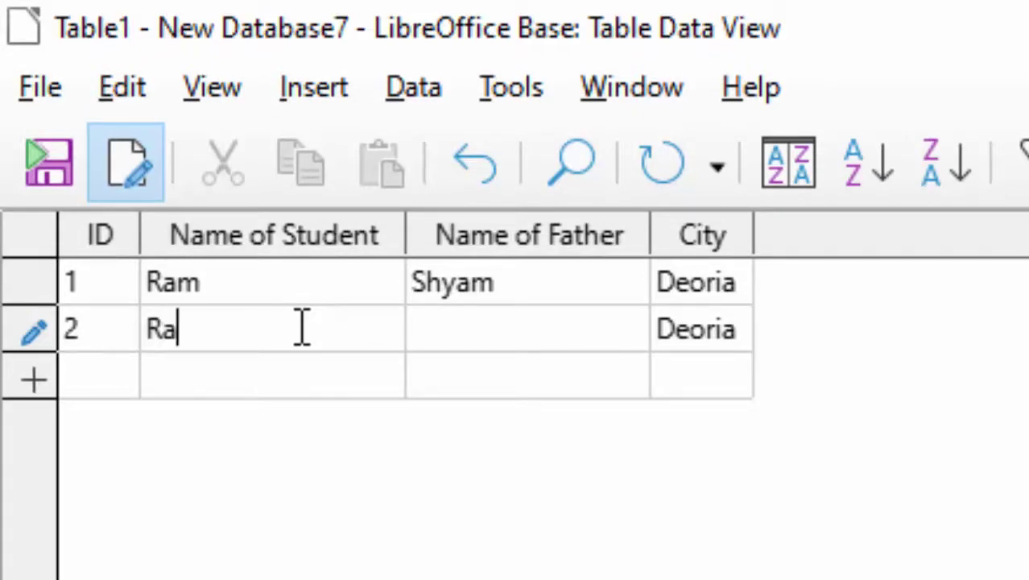
text(ju)
key(Tab)
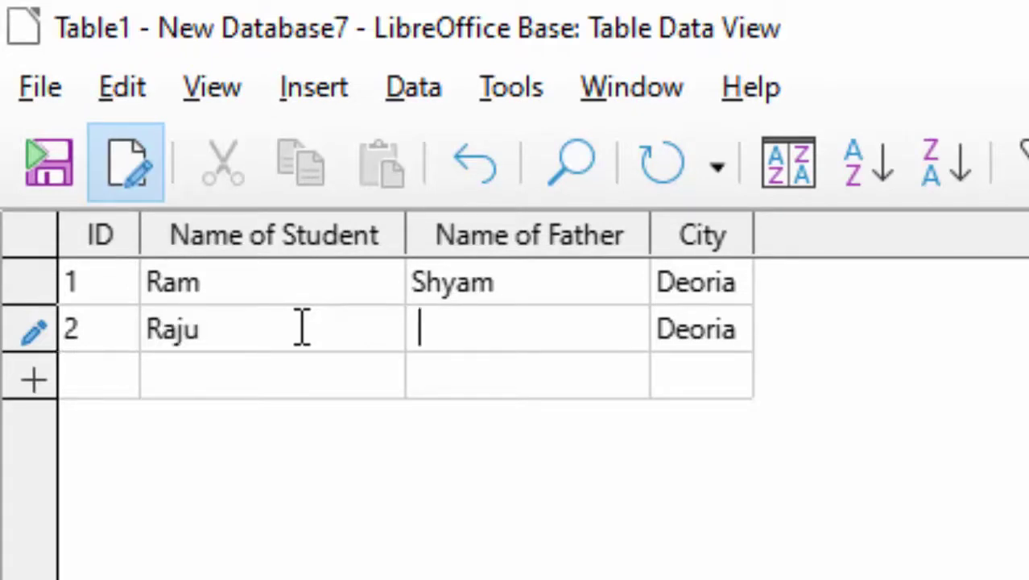
text(Sa)
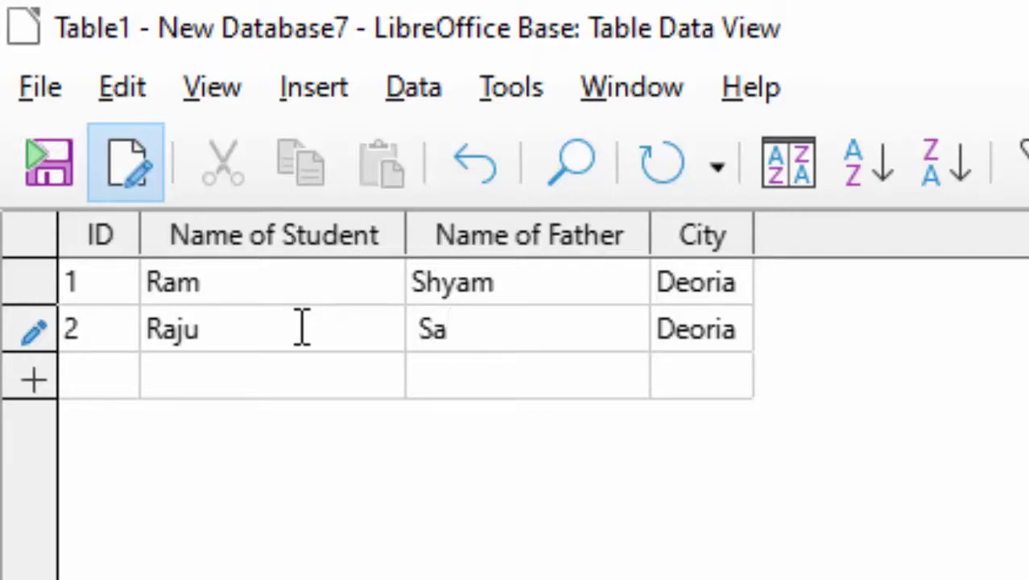
text(nju)
click(370, 384)
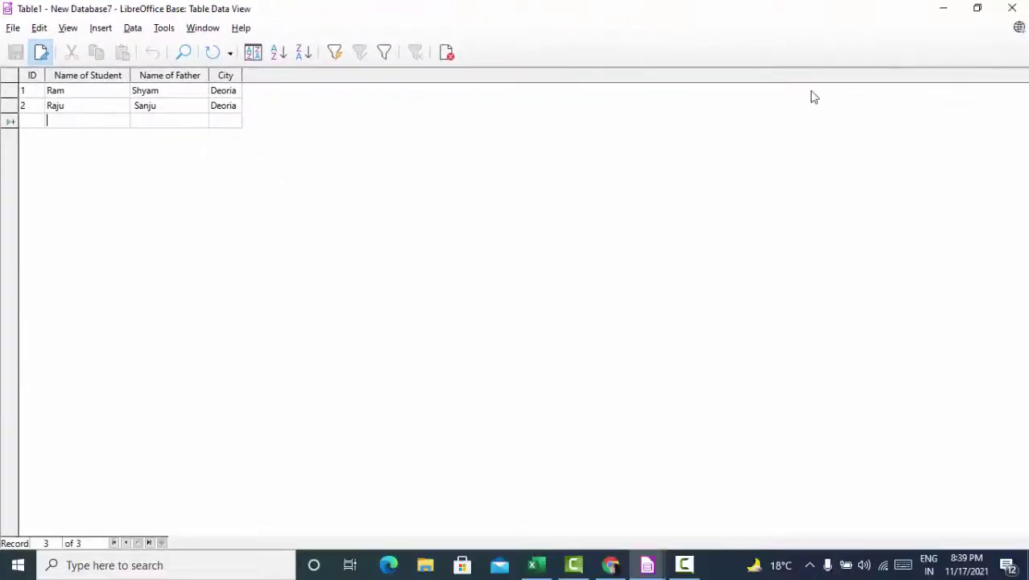
Step: Close Table1's data view, reopen it to check the records, and close it again
key(ctrl+w)
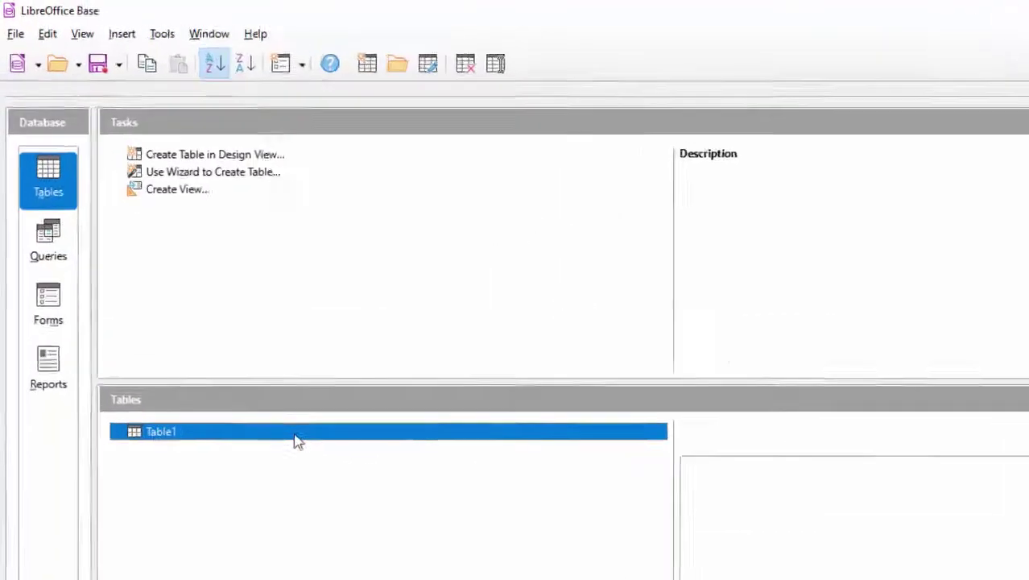
double_click(295, 439)
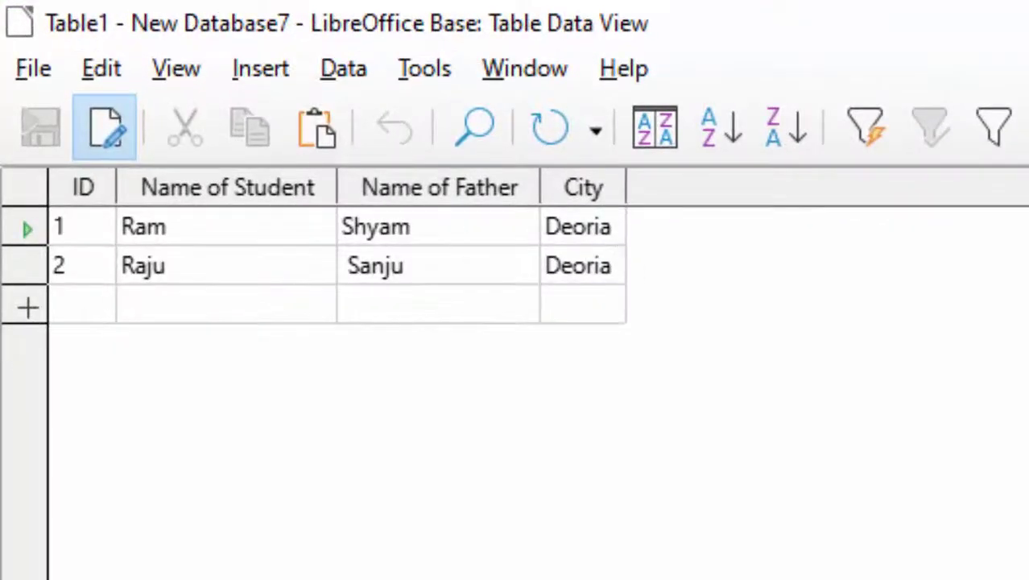
key(ctrl+w)
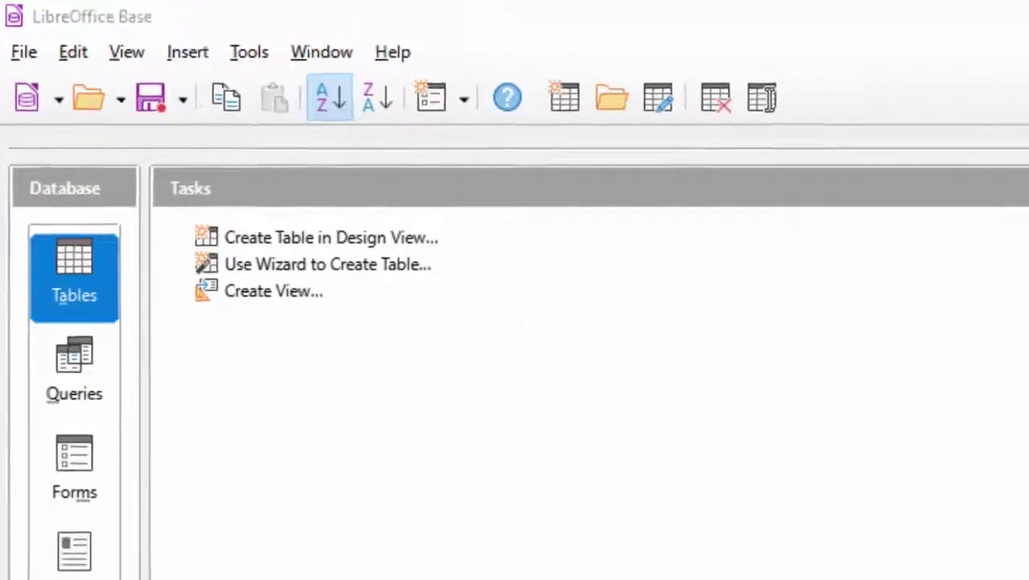
double_click(308, 437)
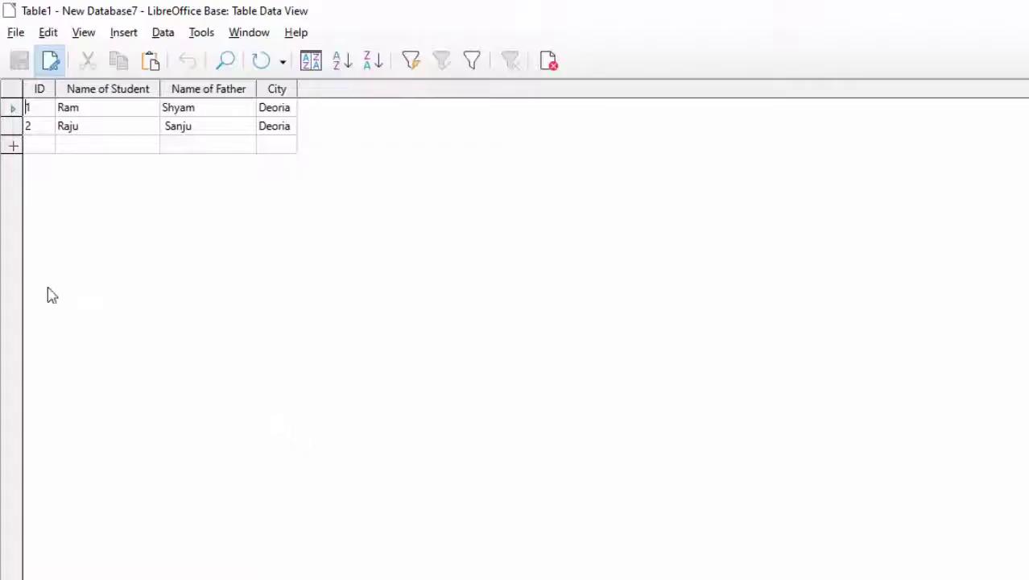
key(ctrl+w)
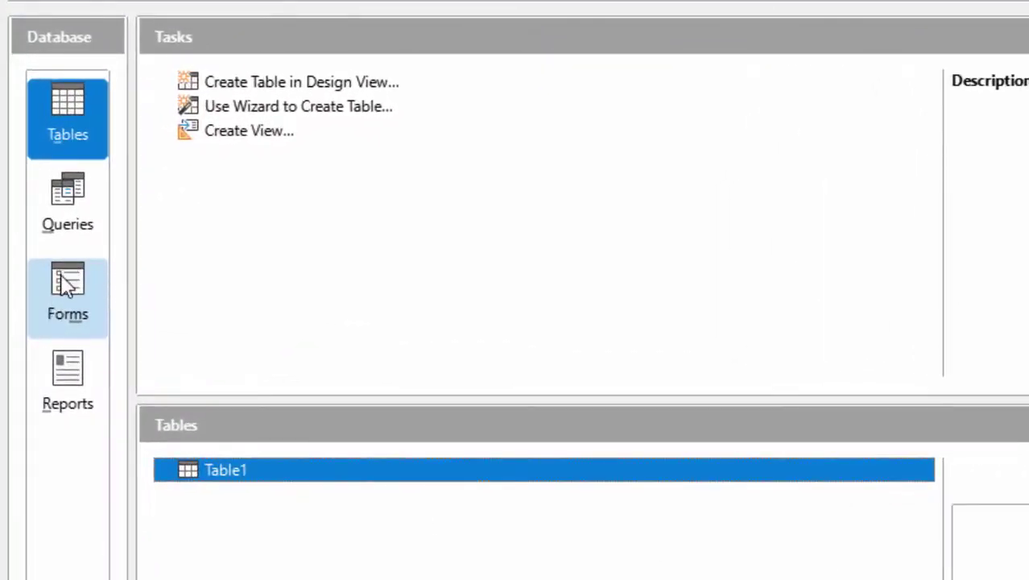
Step: Switch to the Forms page and launch 'Use Wizard to Create Form...'
click(79, 278)
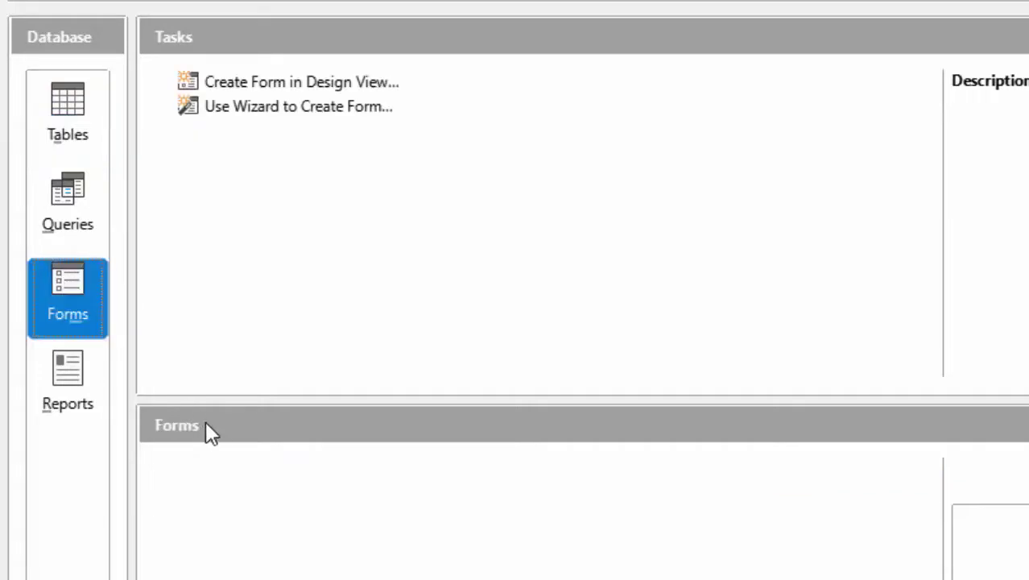
click(156, 248)
click(318, 113)
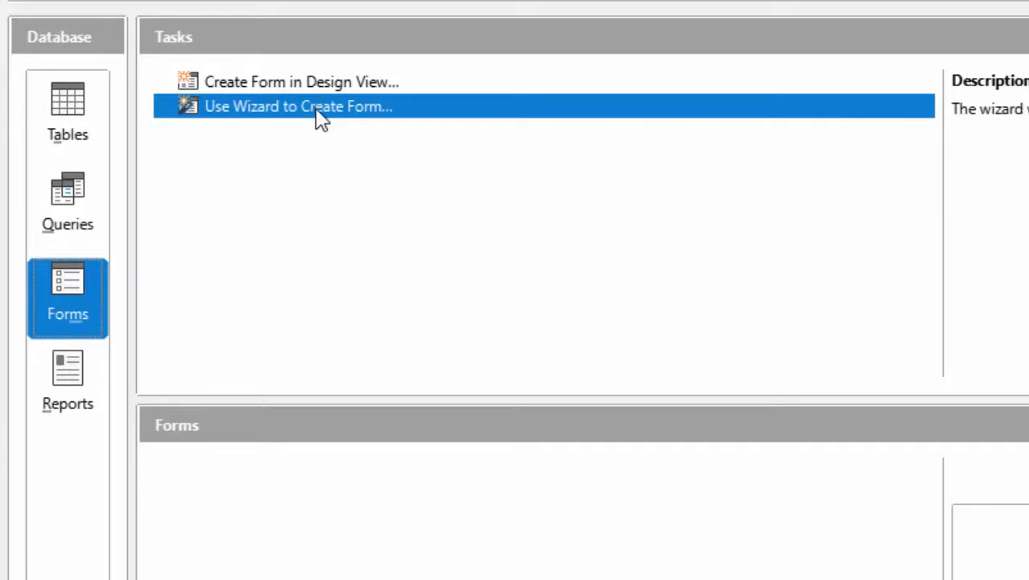
click(313, 85)
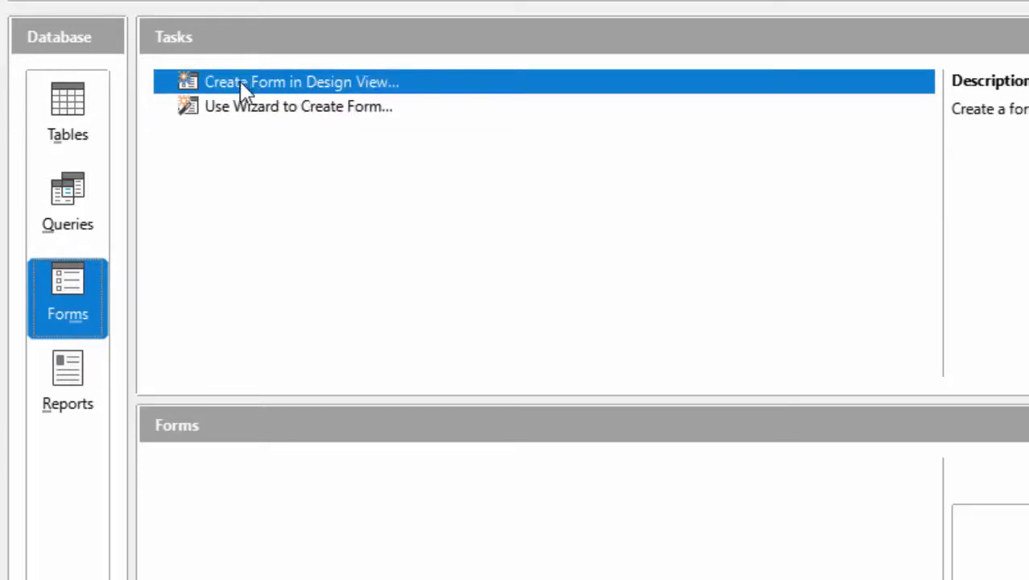
click(324, 110)
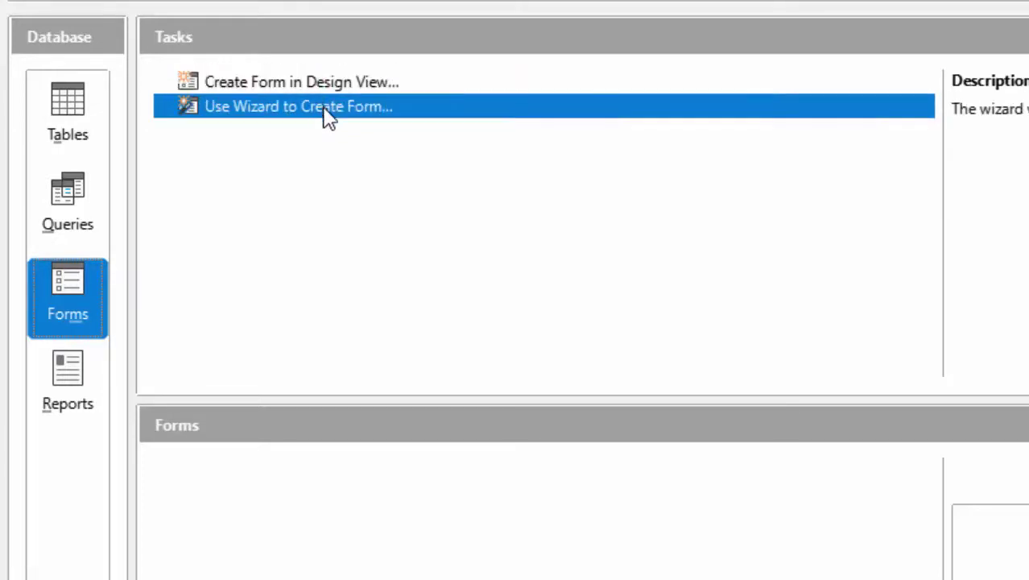
double_click(324, 109)
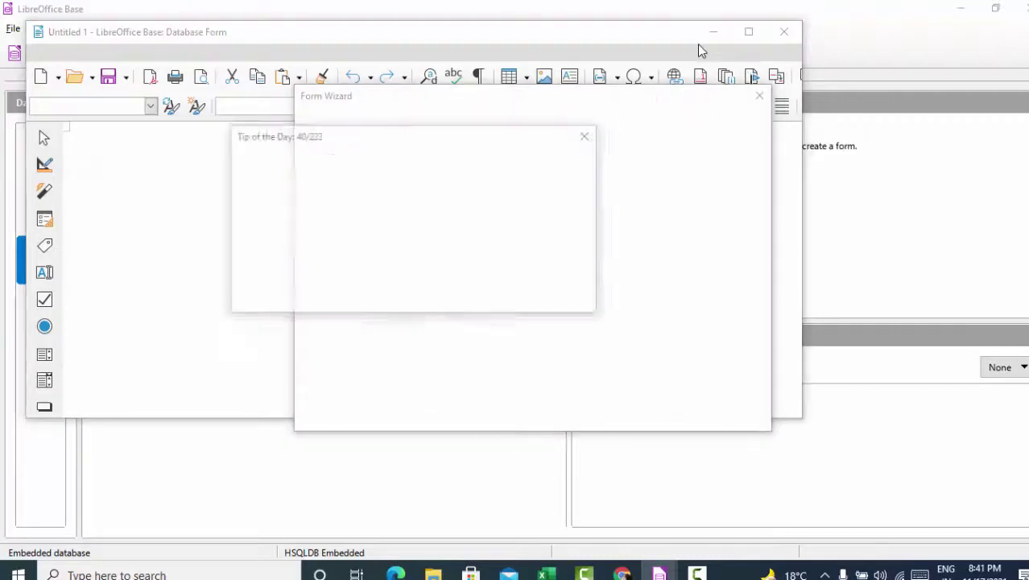
Step: Choose Name of Student, Name of Father and City as form fields, leaving ID out
click(555, 294)
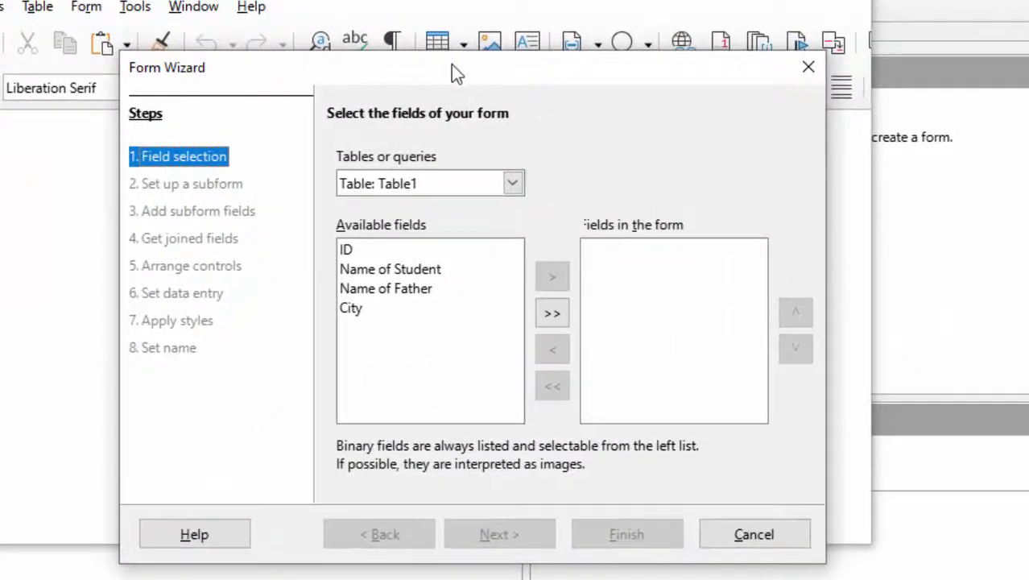
drag(449, 71, 681, 80)
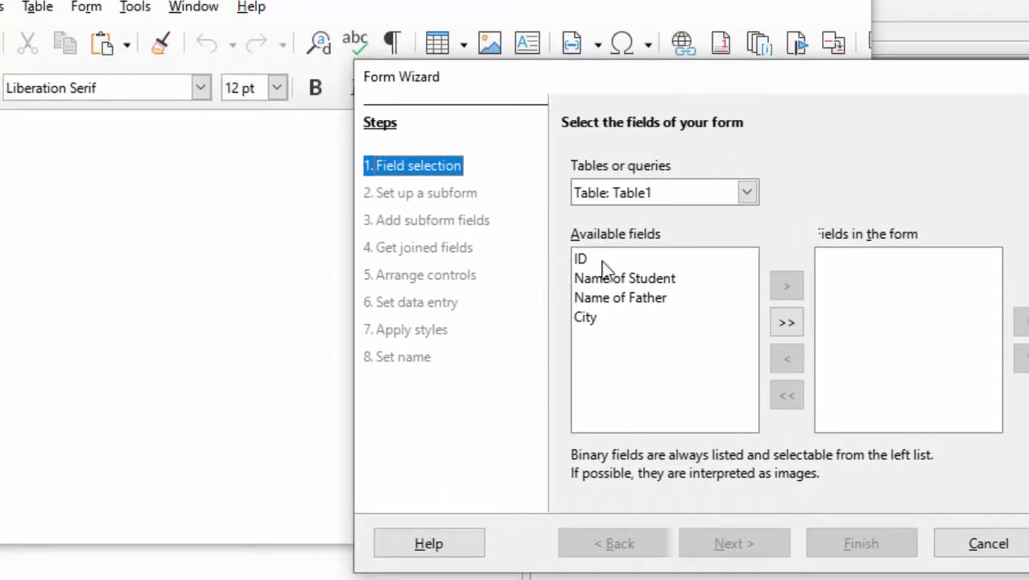
click(591, 263)
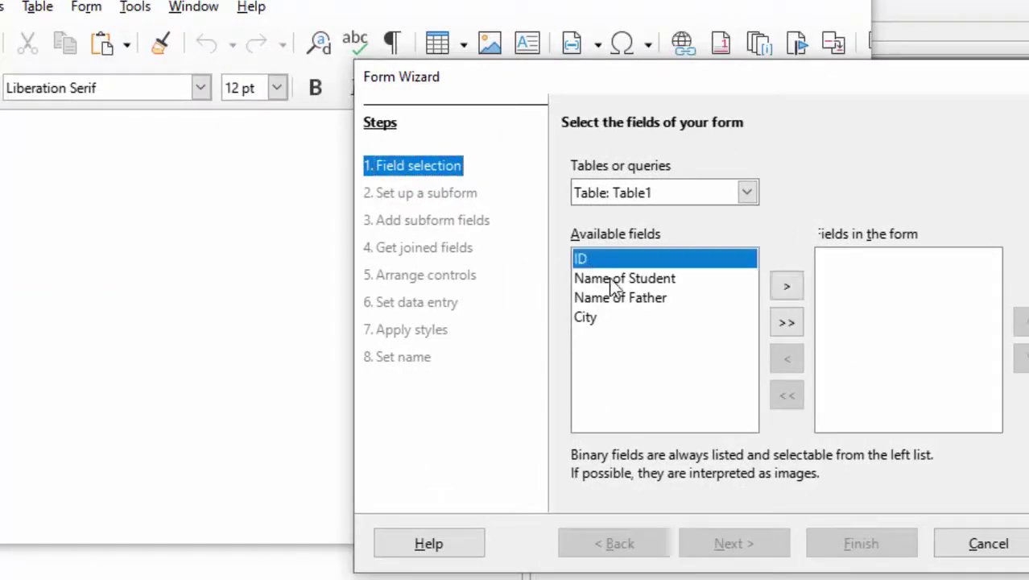
click(672, 283)
click(785, 287)
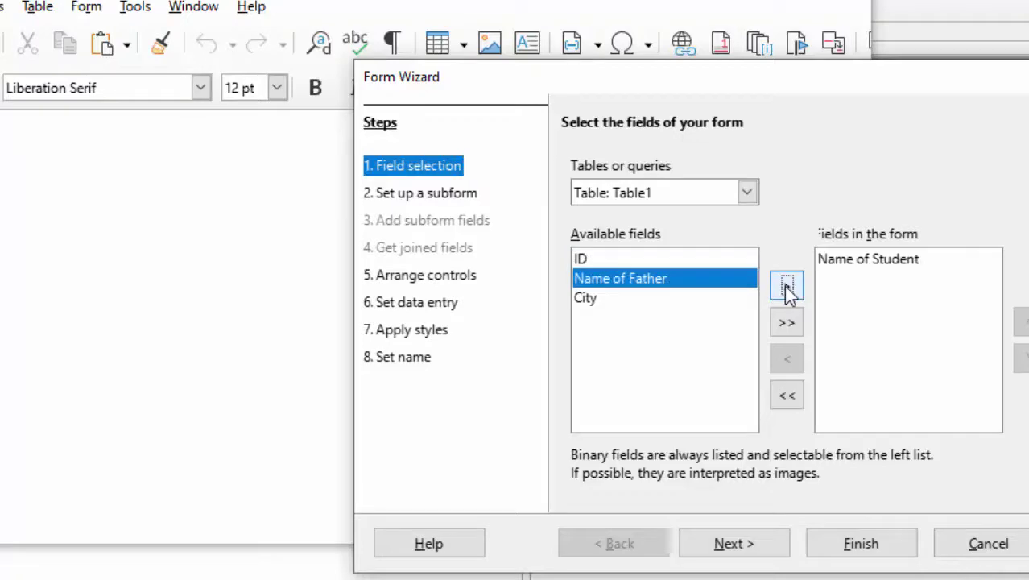
click(785, 287)
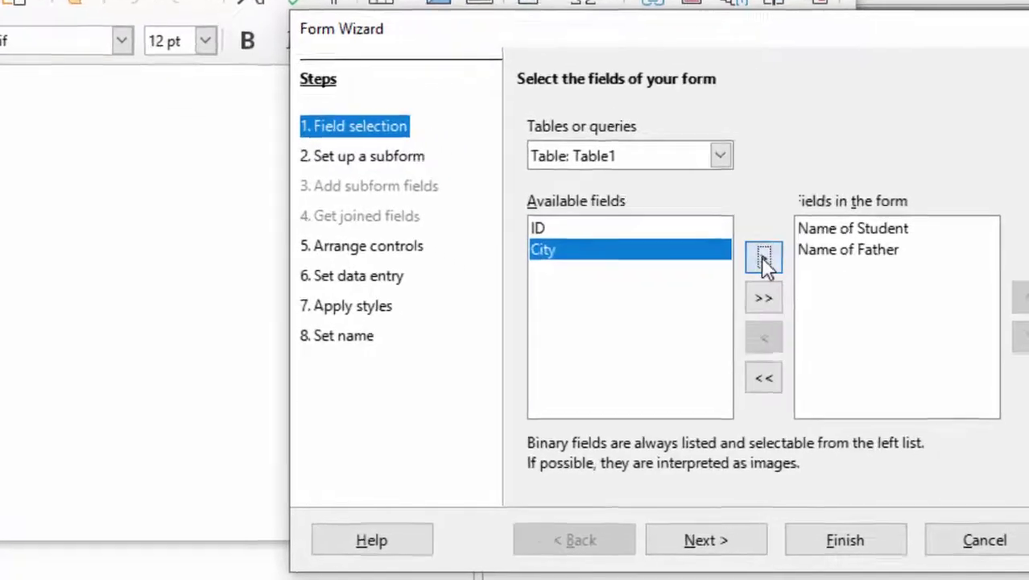
click(763, 258)
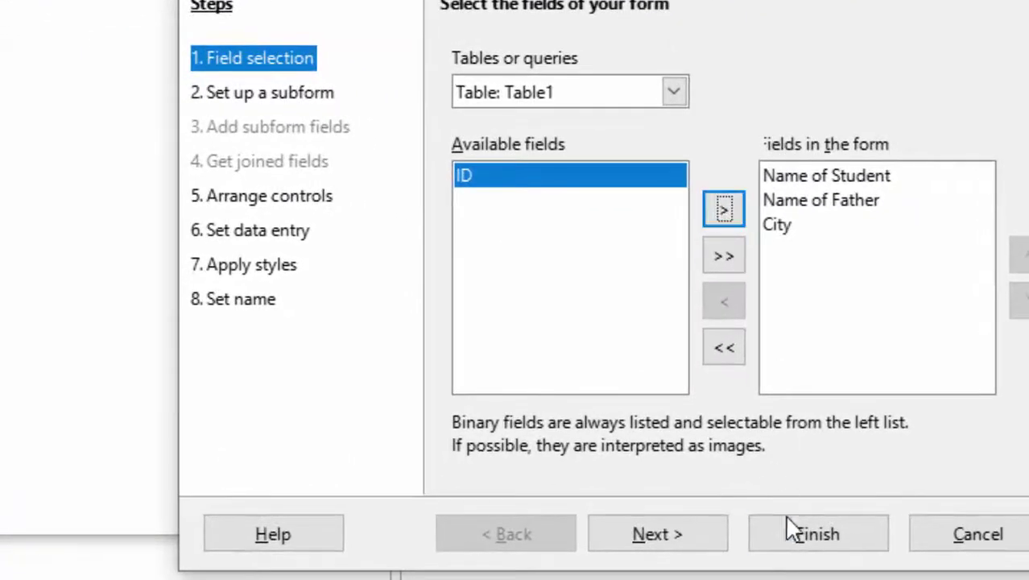
click(699, 538)
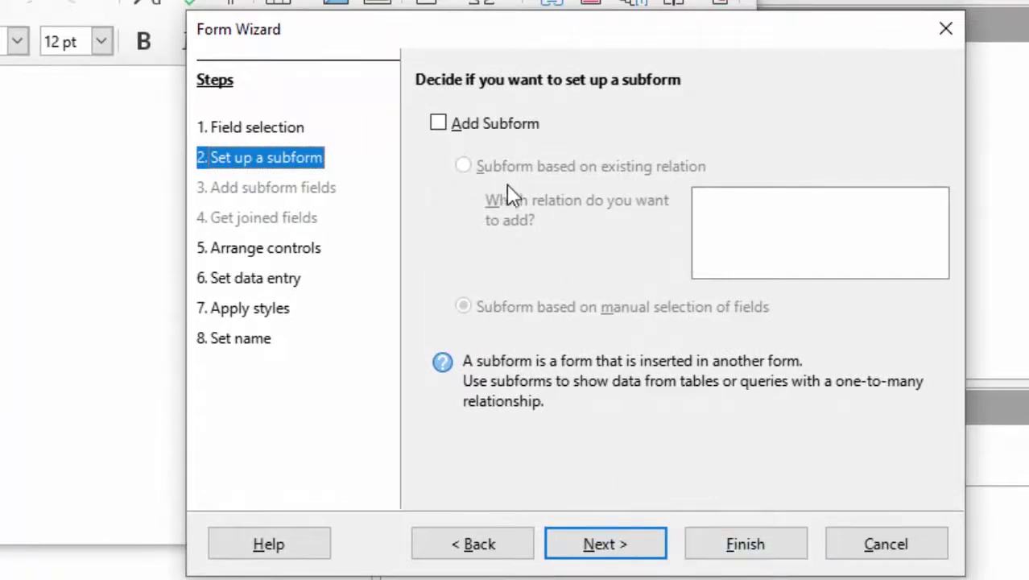
Step: Finish the Form Wizard with the As Data Sheet layout and return to the database window
click(665, 546)
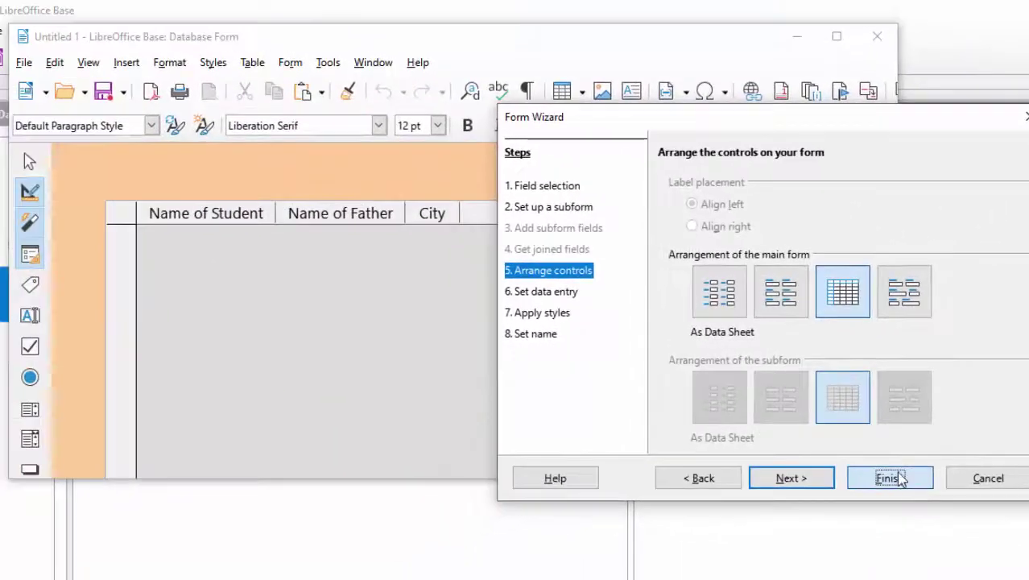
click(890, 478)
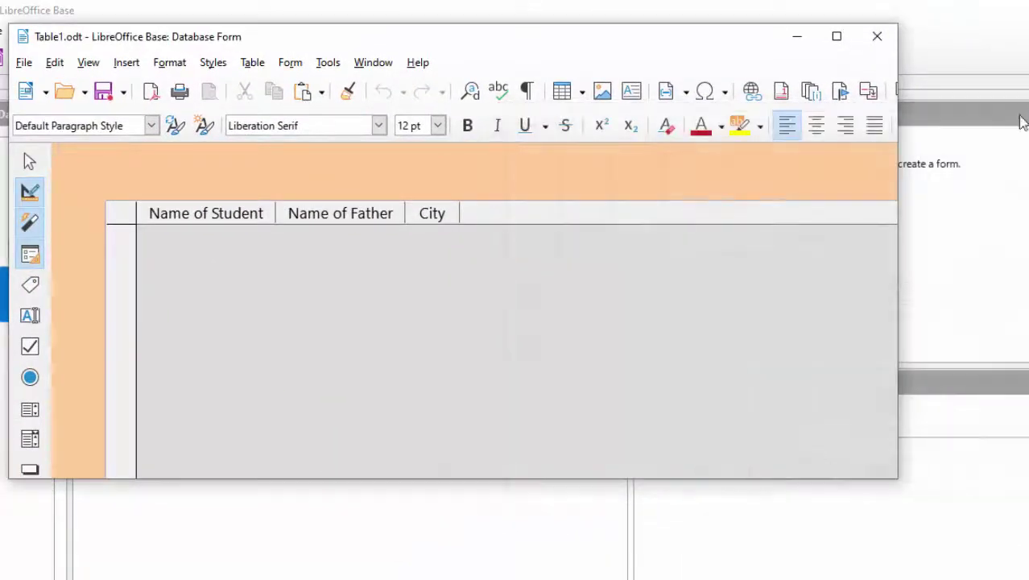
click(906, 211)
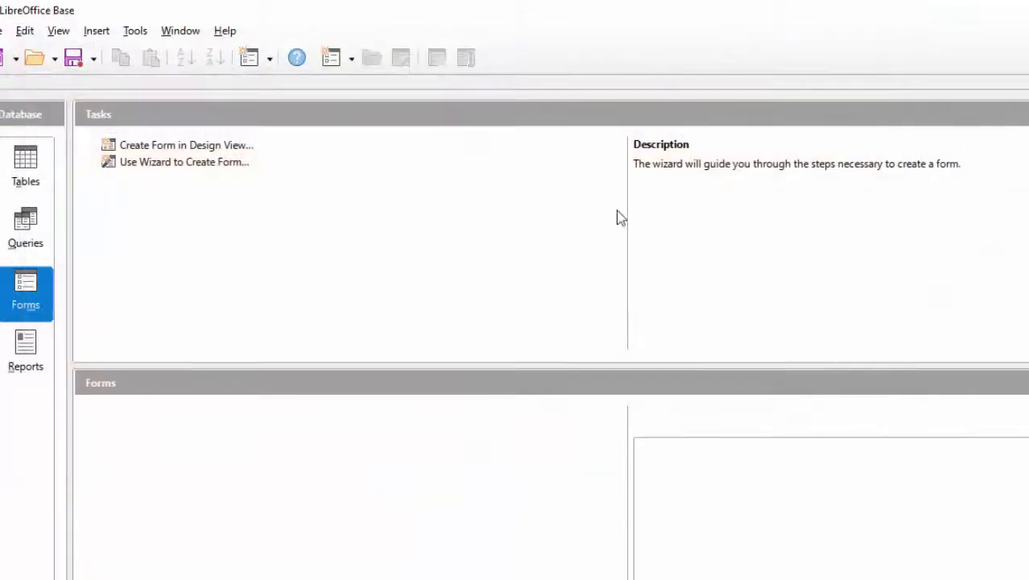
Step: Maximize the Table1 form and move to the empty new-record row below Raju's record
mouse_move(719, 527)
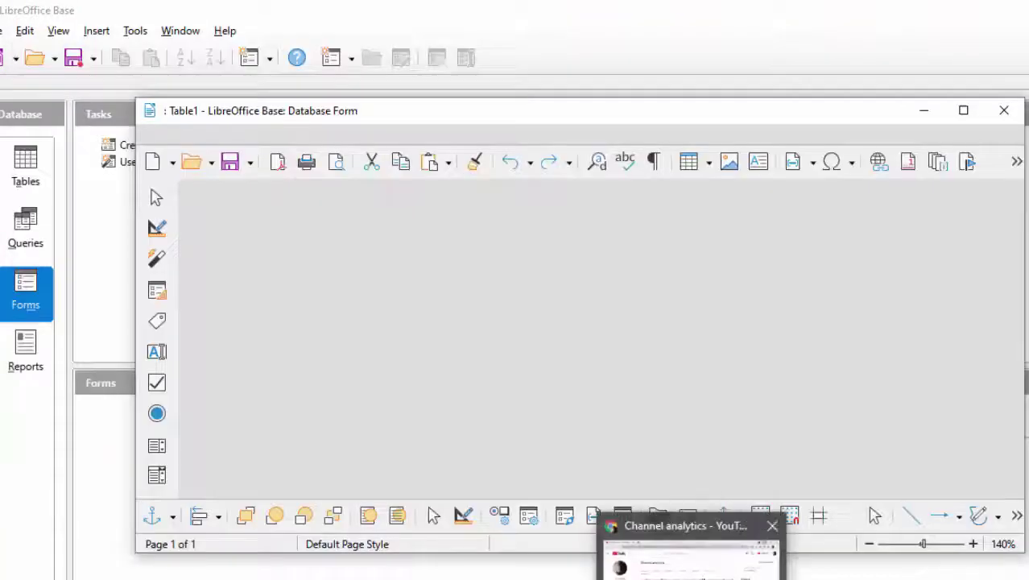
click(963, 110)
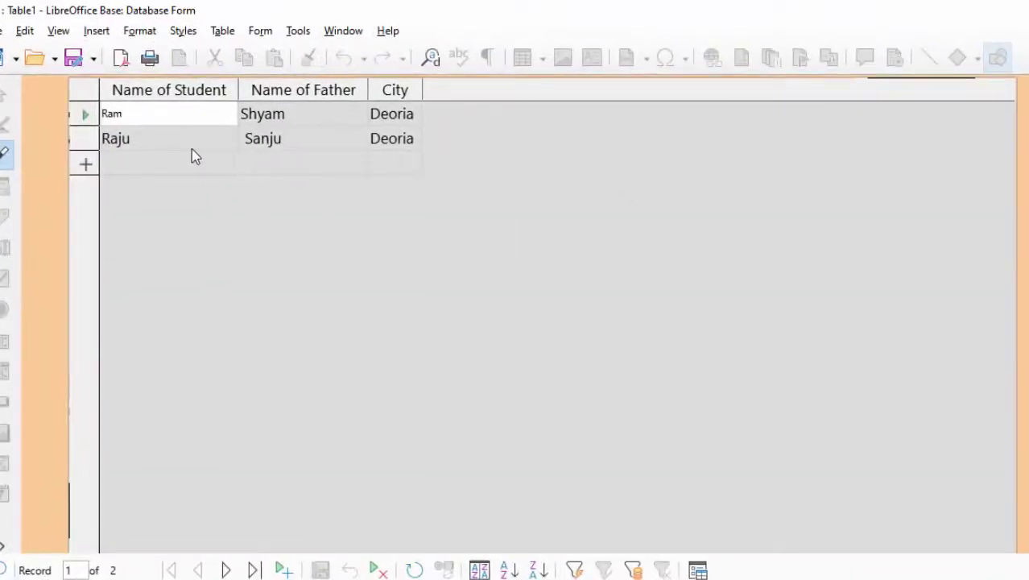
click(162, 144)
click(160, 165)
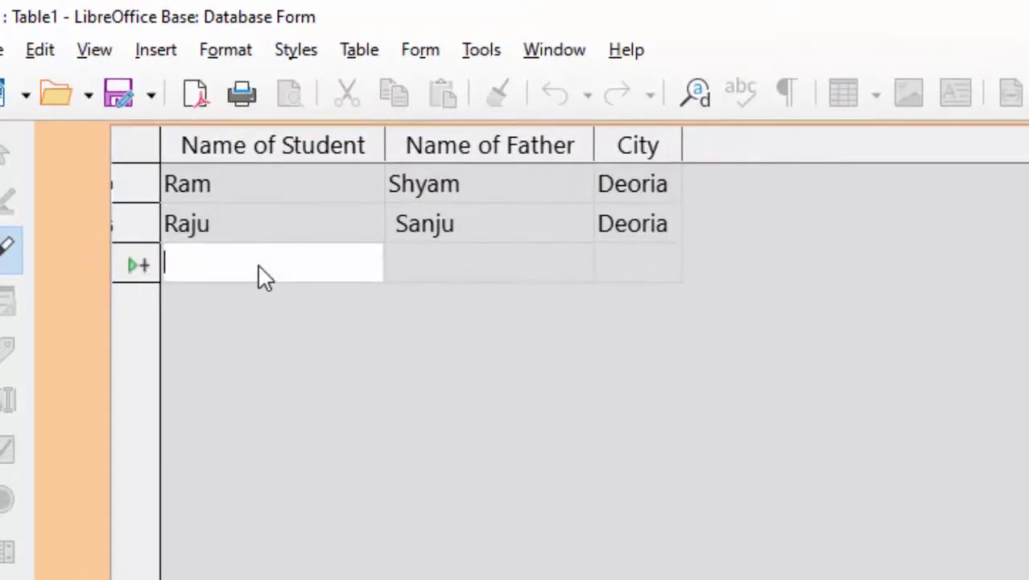